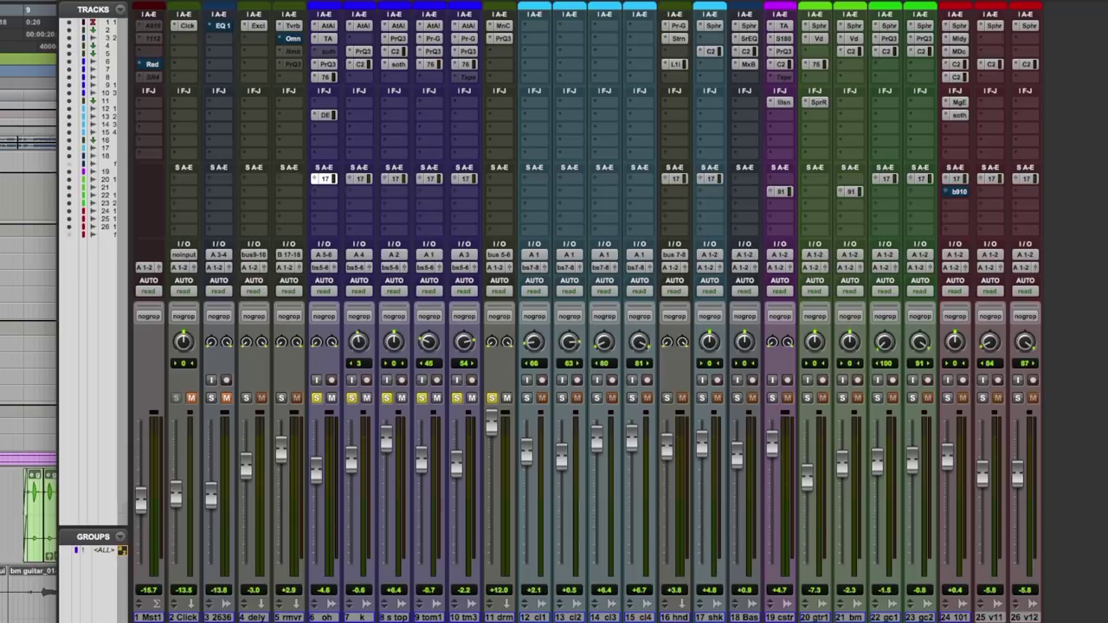
# Step: Reset the k track's pan to centre, then briefly play and stop the mix
pyautogui.keyDown('alt'); pyautogui.click(356, 343); pyautogui.keyUp('alt')
pyautogui.press('space')
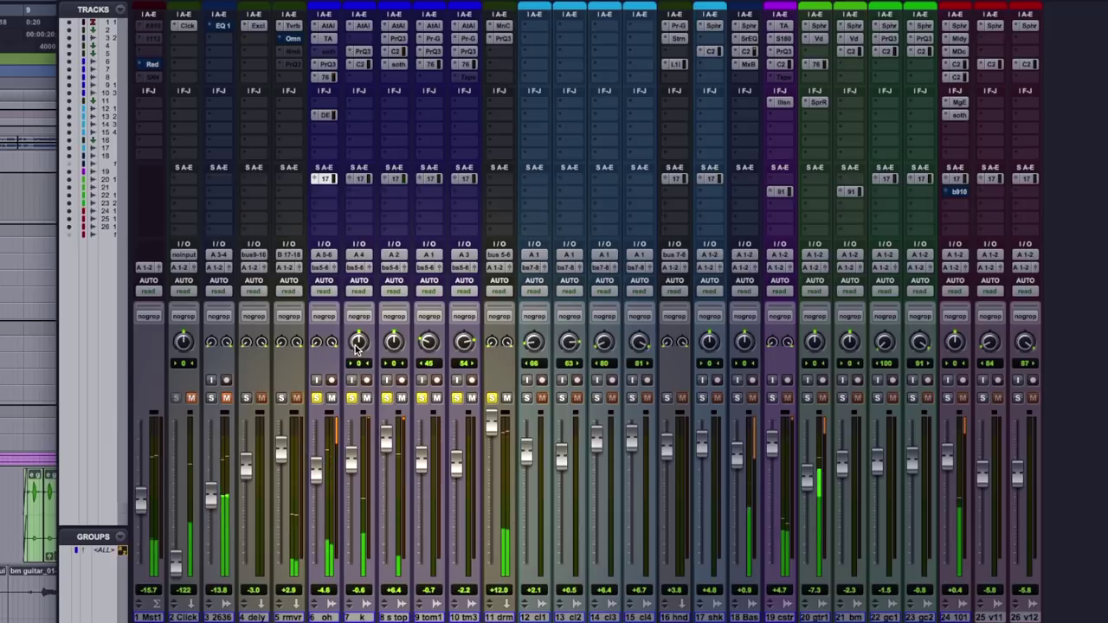
pyautogui.press('space')
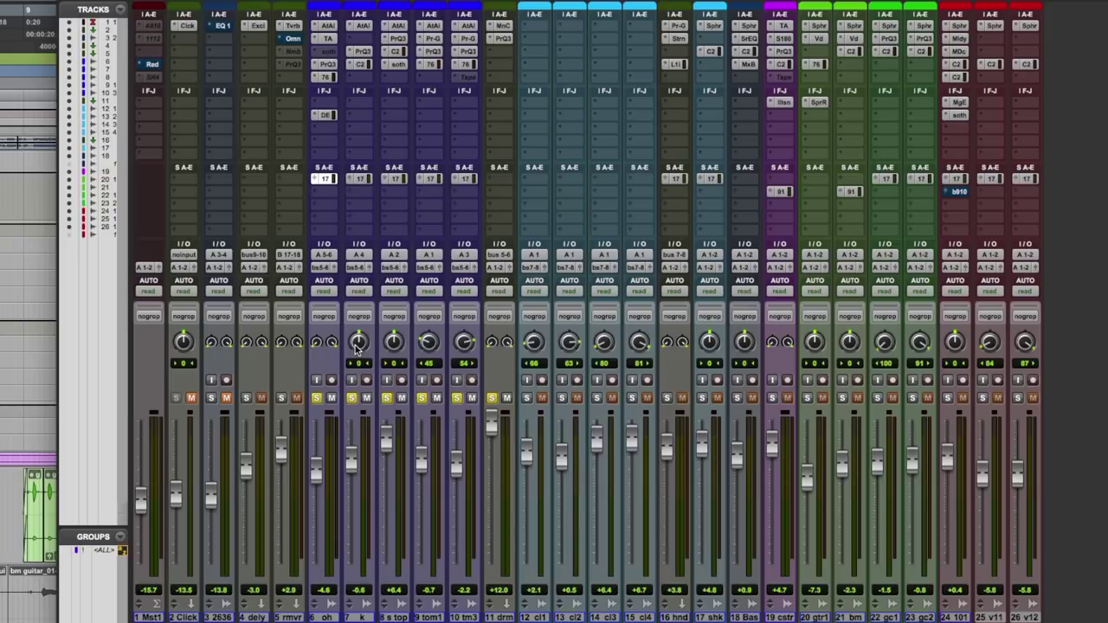
# Step: Check the room aux's T-Verb and Omnipressor, lower the drm bus to about +1.1, and show drum send levels
pyautogui.click(290, 25)
pyautogui.click(293, 39)
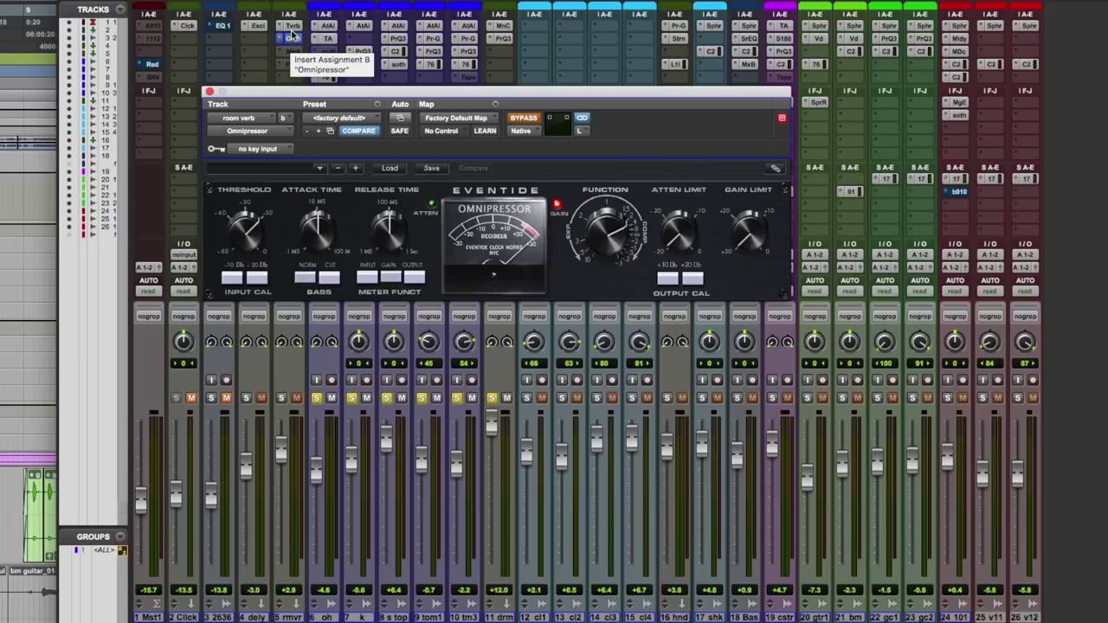
pyautogui.click(209, 92)
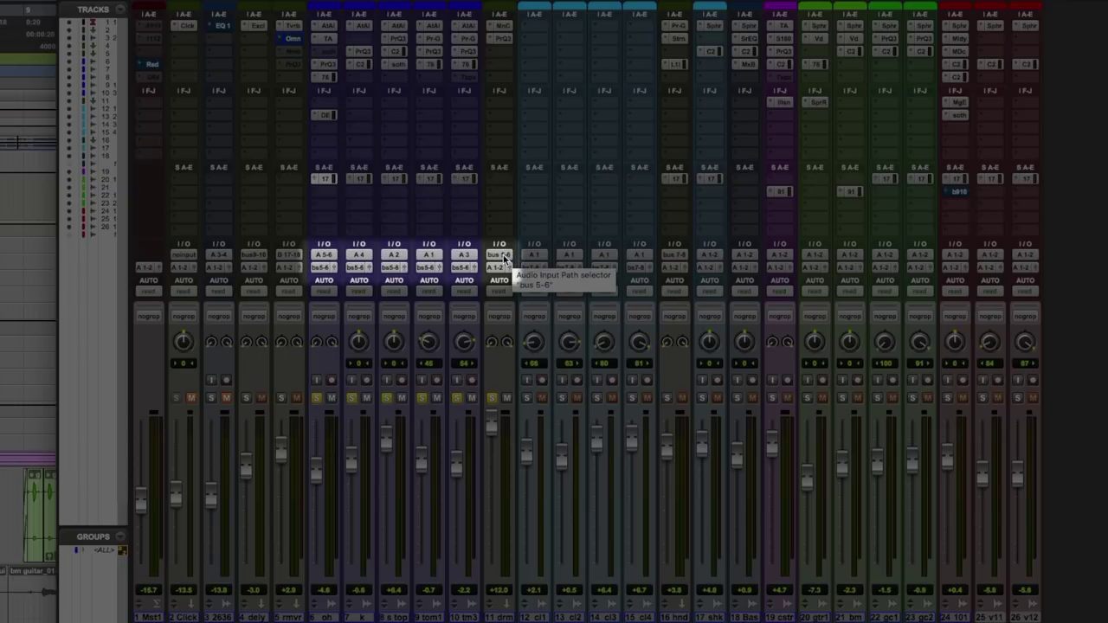
pyautogui.moveTo(493, 425)
pyautogui.mouseDown()
pyautogui.moveTo(492, 457)
pyautogui.moveTo(496, 433)
pyautogui.mouseUp()
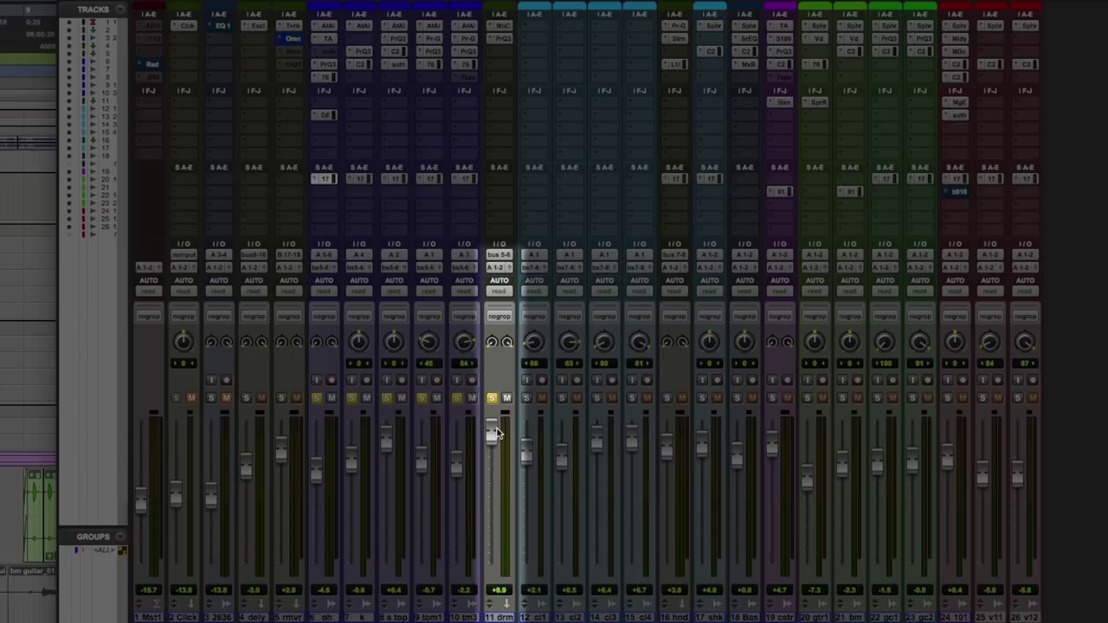
pyautogui.click(326, 182)
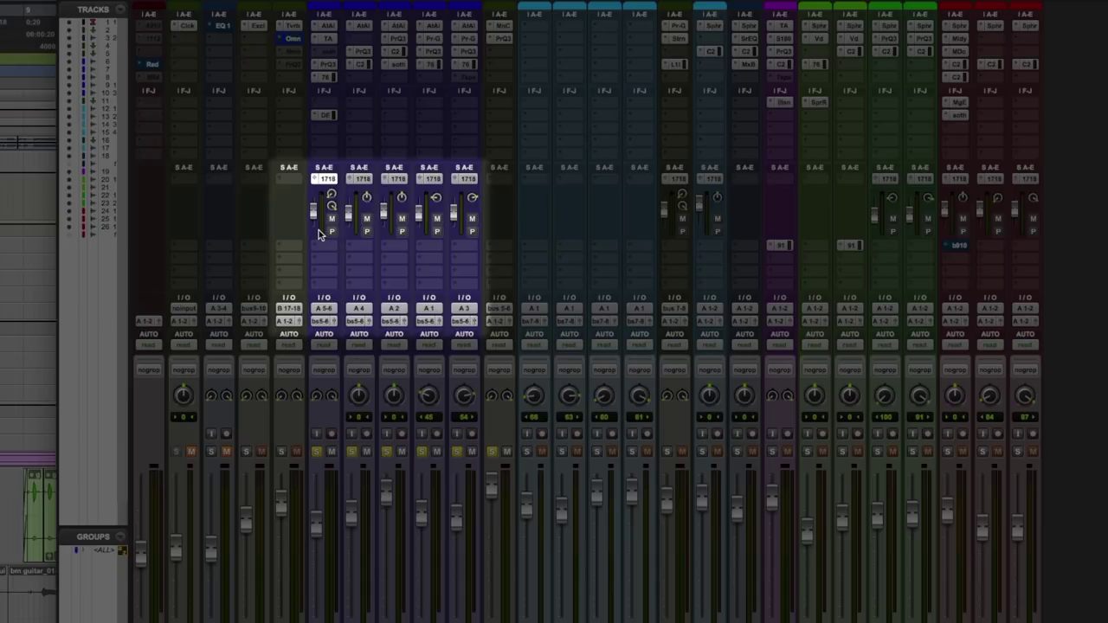
# Step: Solo the room verb aux during playback, raise it slightly, unsolo the drm bus, and open T-Verb
pyautogui.click(281, 452)
pyautogui.press('space')
pyautogui.moveTo(283, 509); pyautogui.dragTo(285, 494)
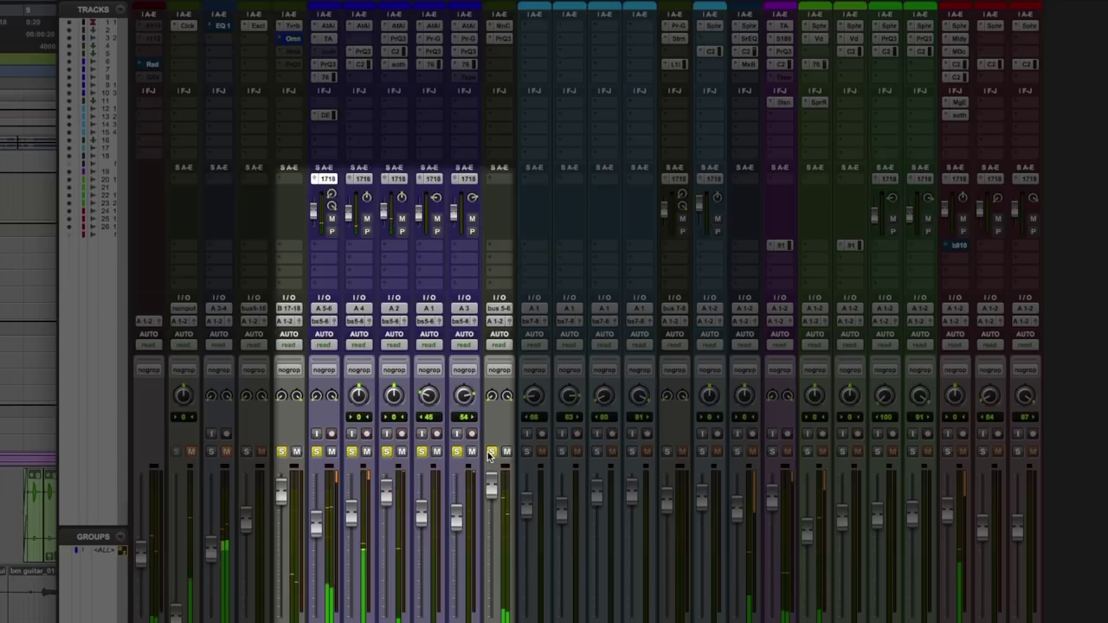
pyautogui.click(490, 452)
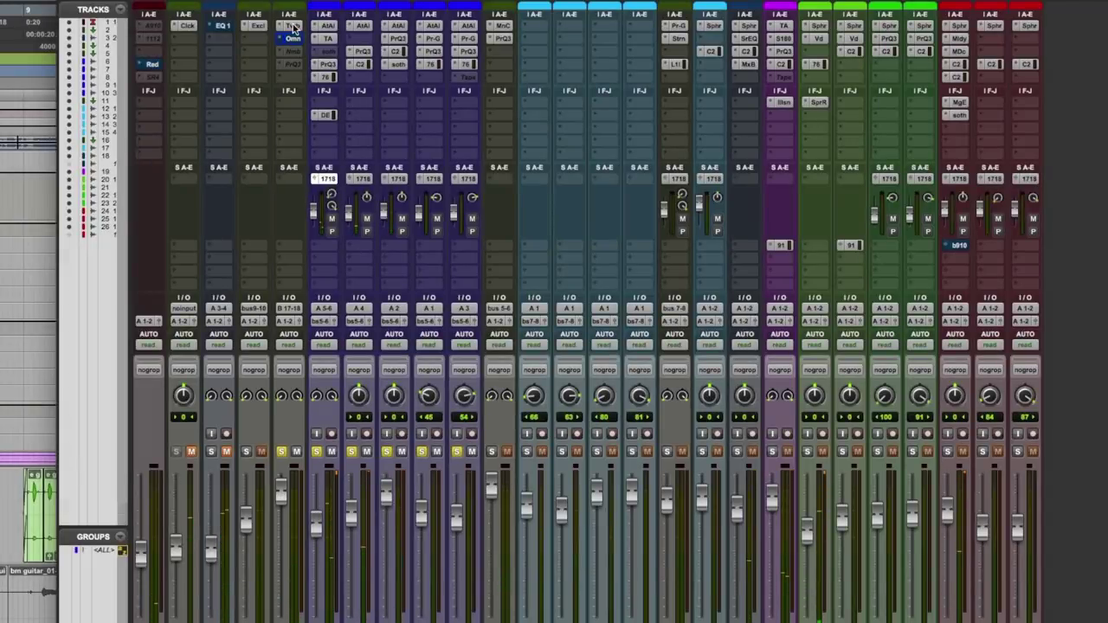
pyautogui.click(291, 26)
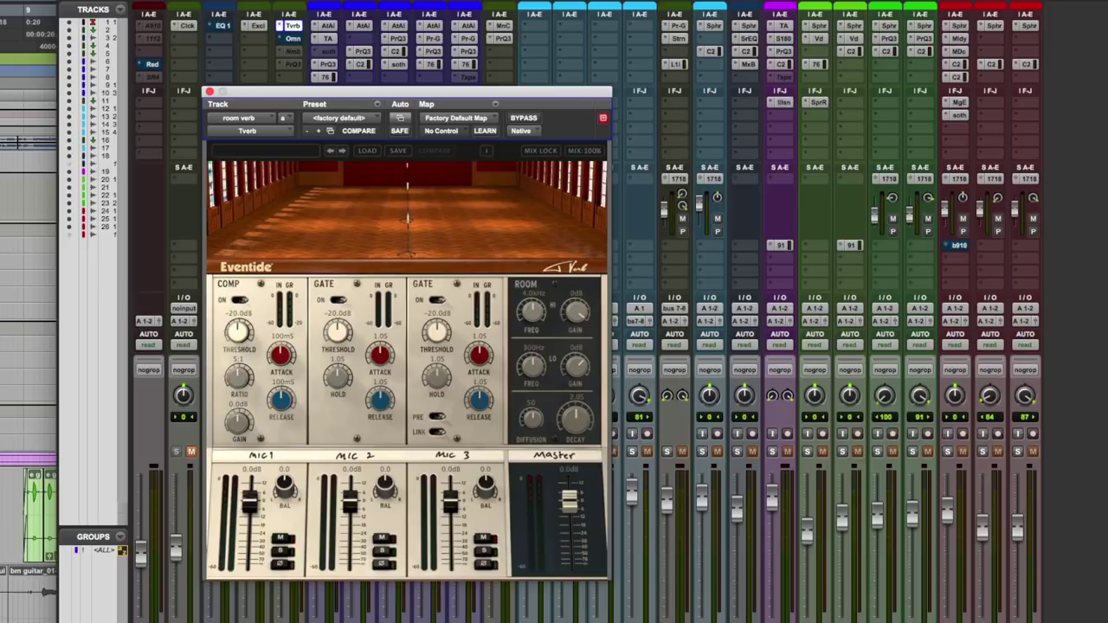
# Step: Spread the Tverb room mics apart, panning Mic 2 to -10.0 and Mic 3 to 10.0
pyautogui.moveTo(403, 223)
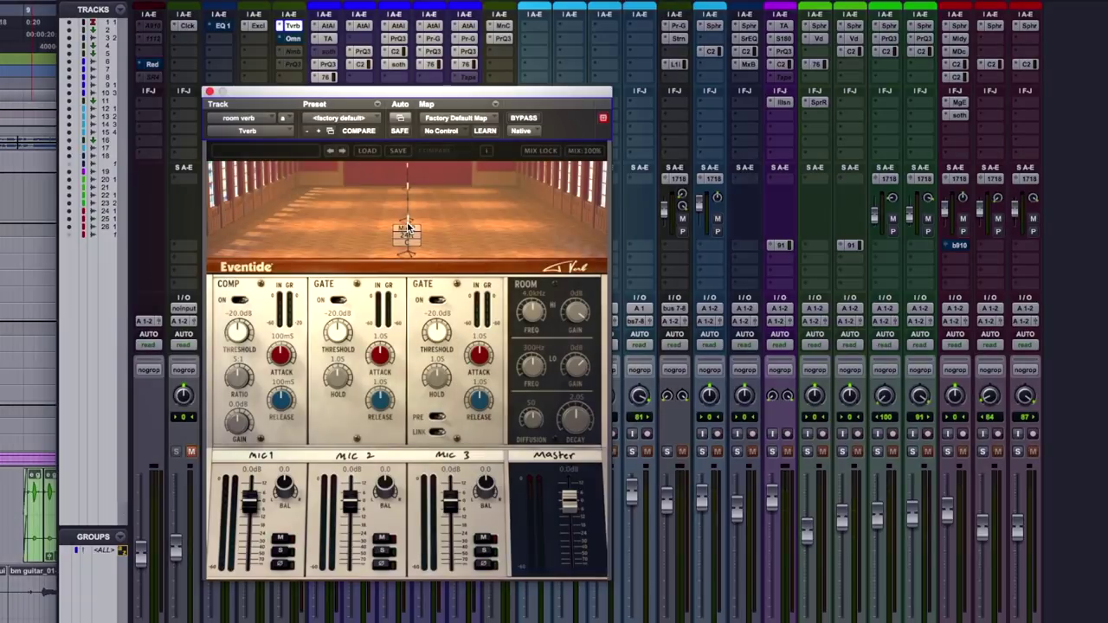
pyautogui.moveTo(407, 227); pyautogui.dragTo(412, 171)
pyautogui.moveTo(407, 197); pyautogui.dragTo(465, 214)
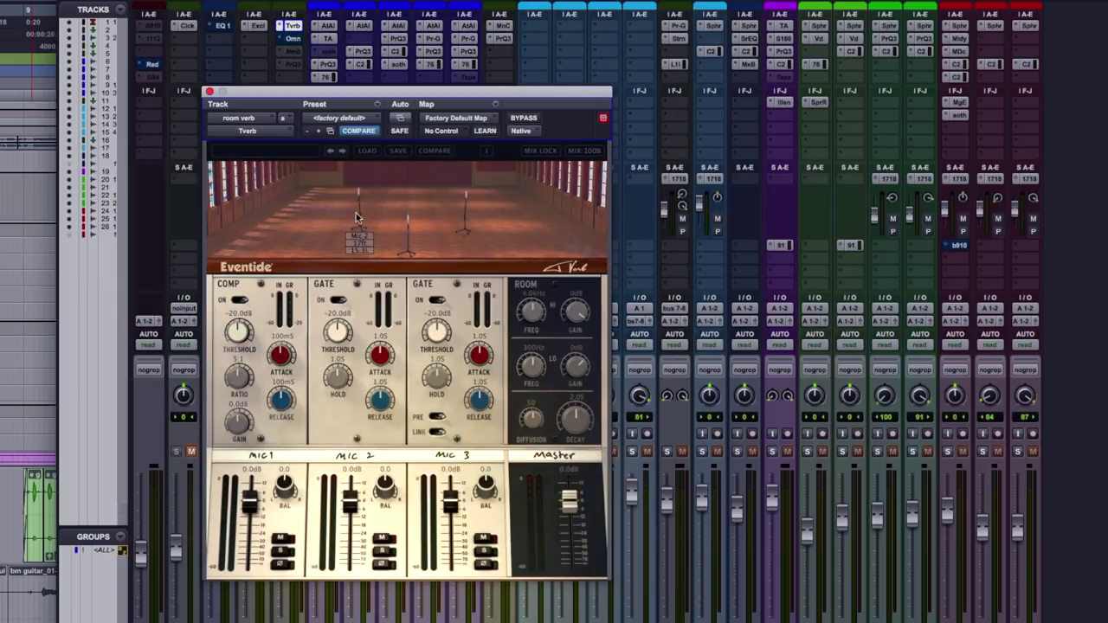
pyautogui.moveTo(386, 486); pyautogui.dragTo(389, 517)
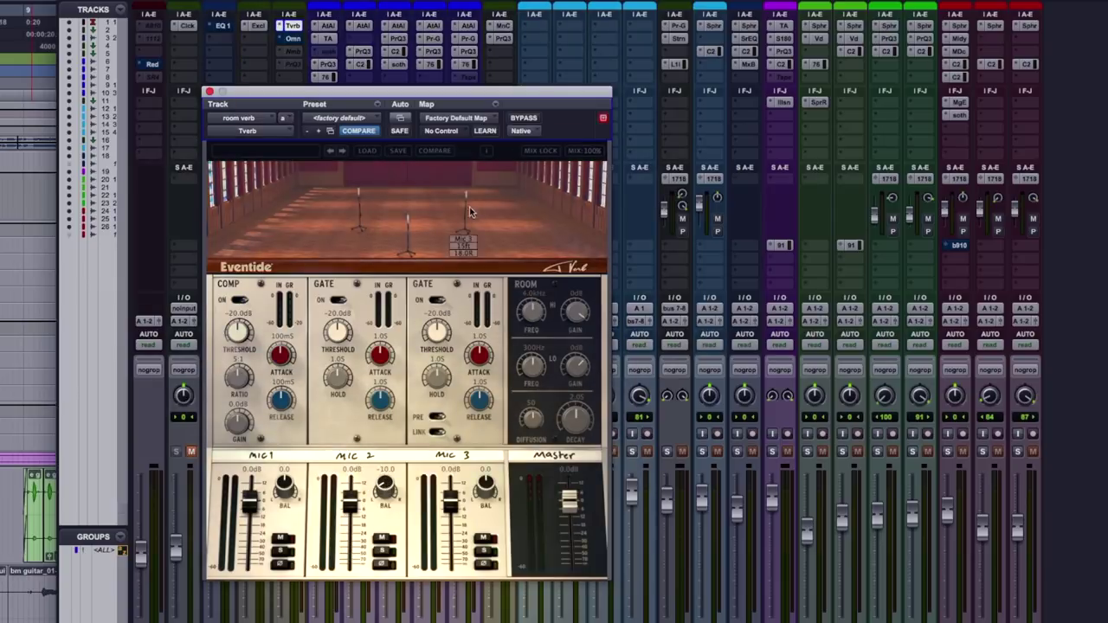
pyautogui.moveTo(485, 490); pyautogui.dragTo(490, 473)
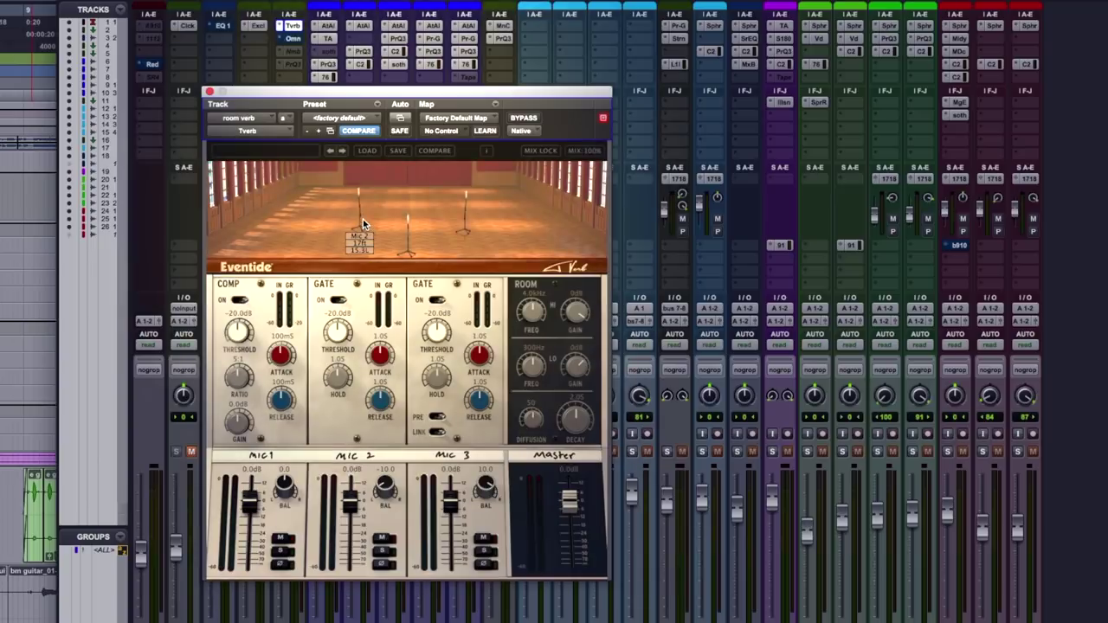
# Step: Move Mic 3 back to 38ft and Mic 2 in to 13ft, and mute Mic 1
pyautogui.moveTo(458, 220); pyautogui.dragTo(475, 181)
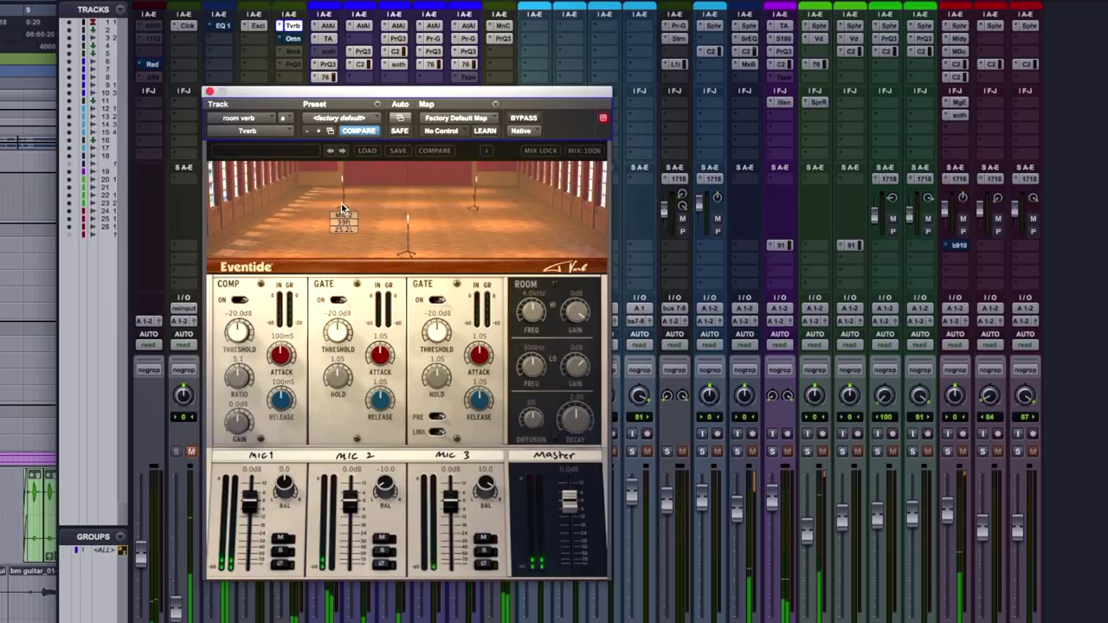
pyautogui.moveTo(341, 202); pyautogui.dragTo(301, 178)
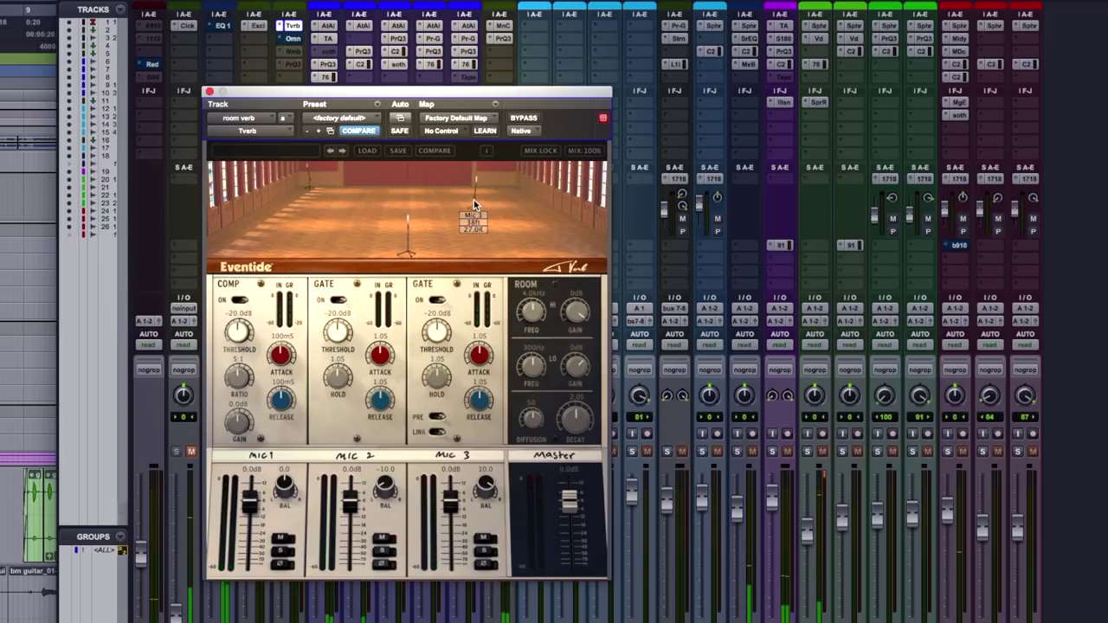
pyautogui.moveTo(476, 180); pyautogui.dragTo(448, 192)
pyautogui.moveTo(310, 185); pyautogui.dragTo(359, 228)
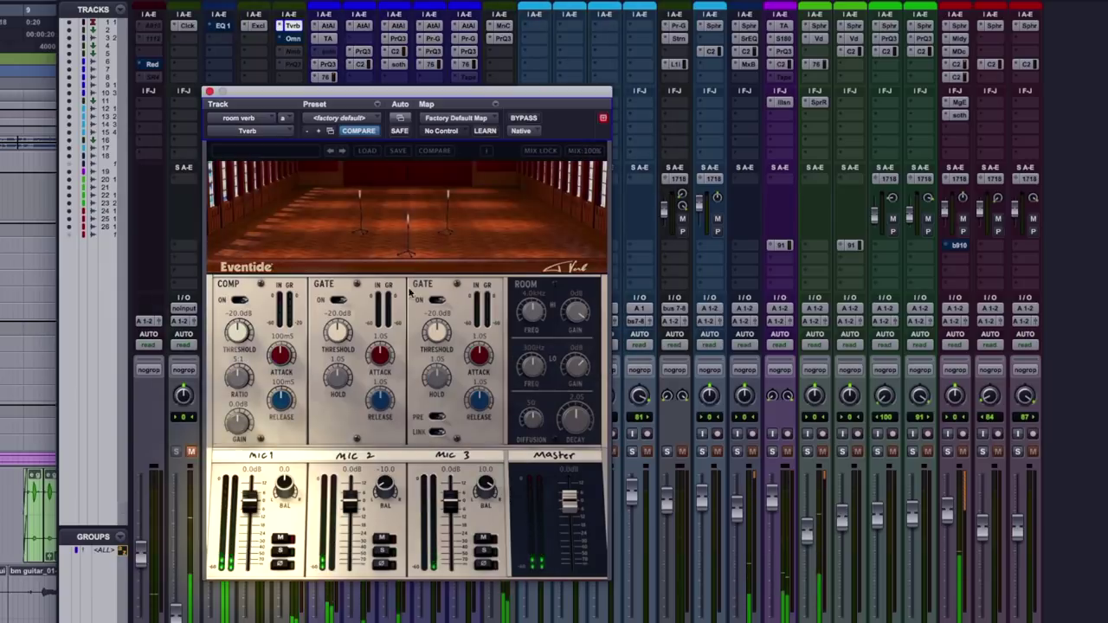
pyautogui.click(280, 540)
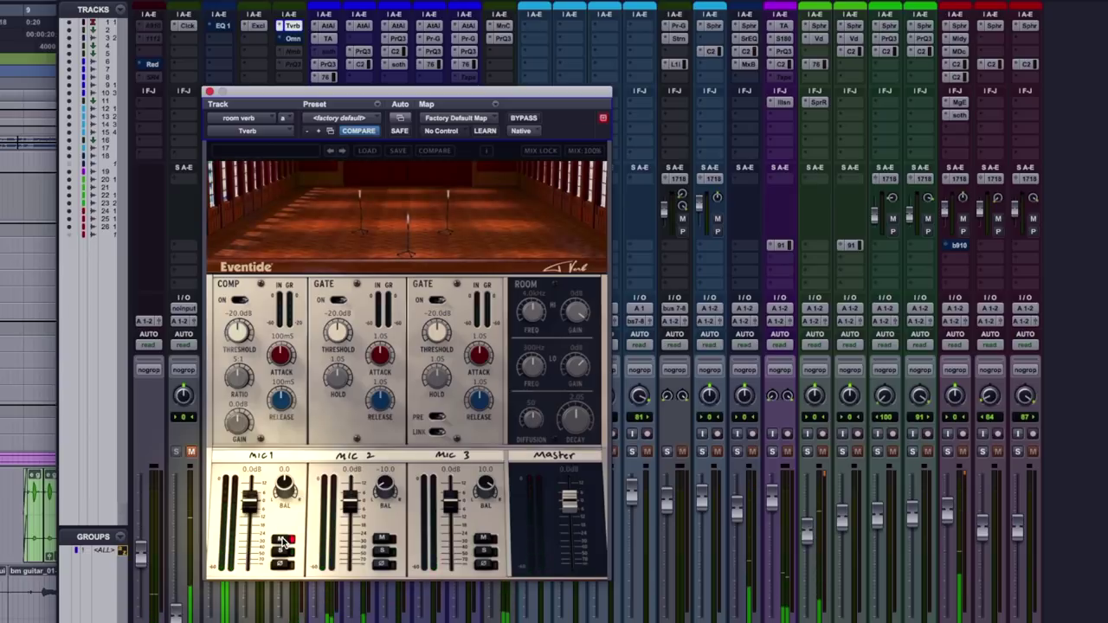
# Step: Fine-tune the mic positions with Mic 3 at 22ft, and raise the Tverb master output to +12 dB
pyautogui.moveTo(359, 198); pyautogui.dragTo(354, 180)
pyautogui.moveTo(441, 203)
pyautogui.mouseDown()
pyautogui.moveTo(455, 181)
pyautogui.moveTo(458, 203)
pyautogui.mouseUp()
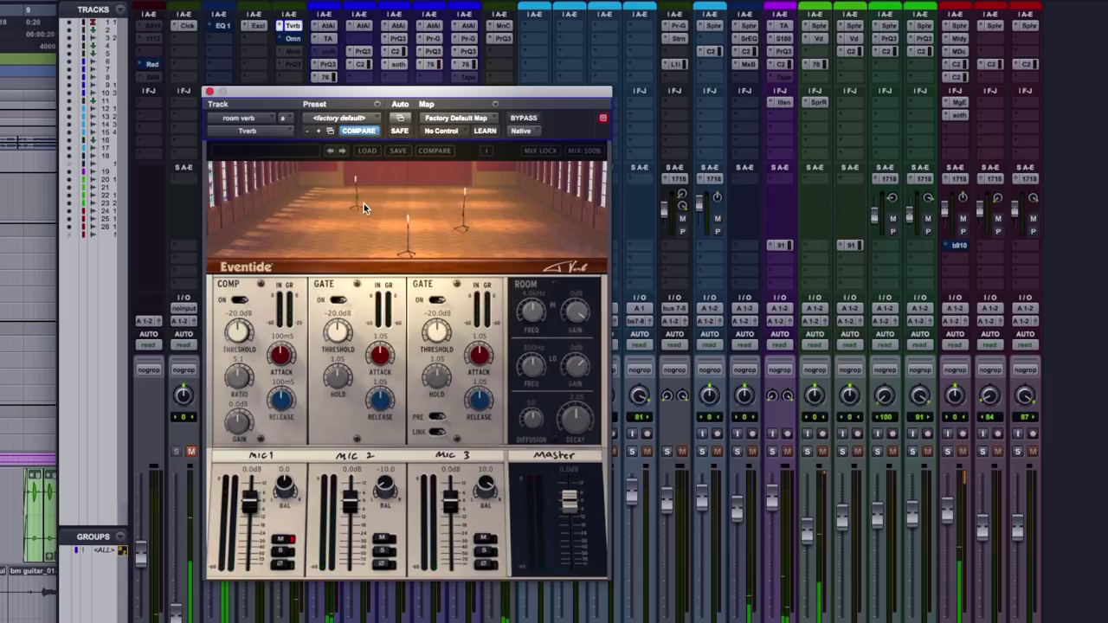
pyautogui.moveTo(362, 204)
pyautogui.mouseDown()
pyautogui.moveTo(360, 227)
pyautogui.moveTo(351, 222)
pyautogui.mouseUp()
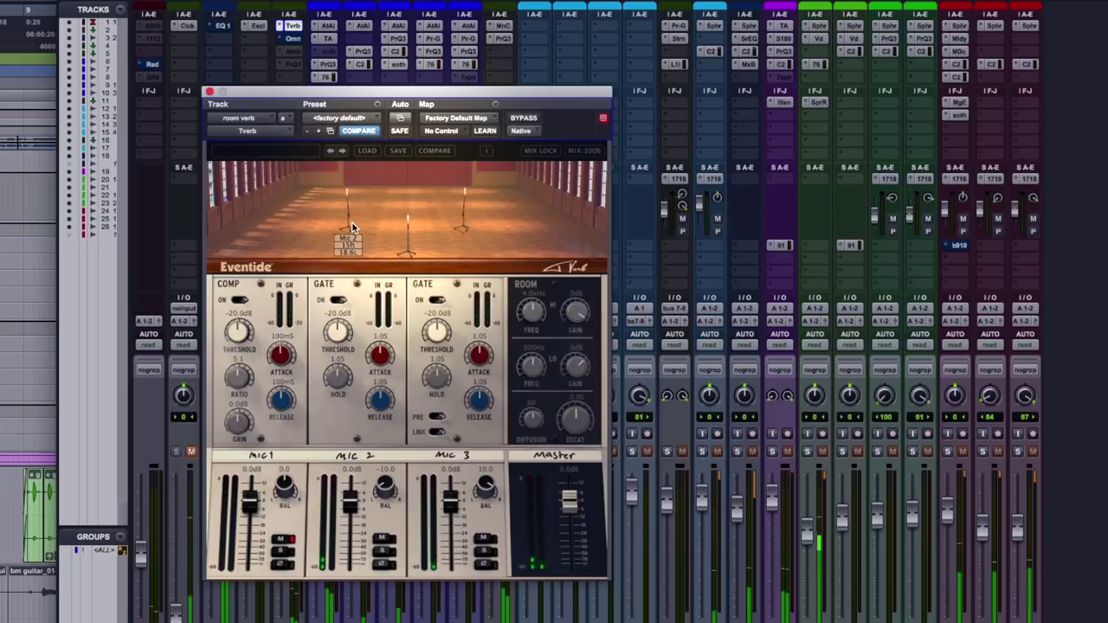
pyautogui.moveTo(462, 227); pyautogui.dragTo(464, 227)
pyautogui.moveTo(570, 501); pyautogui.dragTo(582, 440)
pyautogui.moveTo(466, 213); pyautogui.dragTo(466, 213)
pyautogui.moveTo(350, 219); pyautogui.dragTo(354, 219)
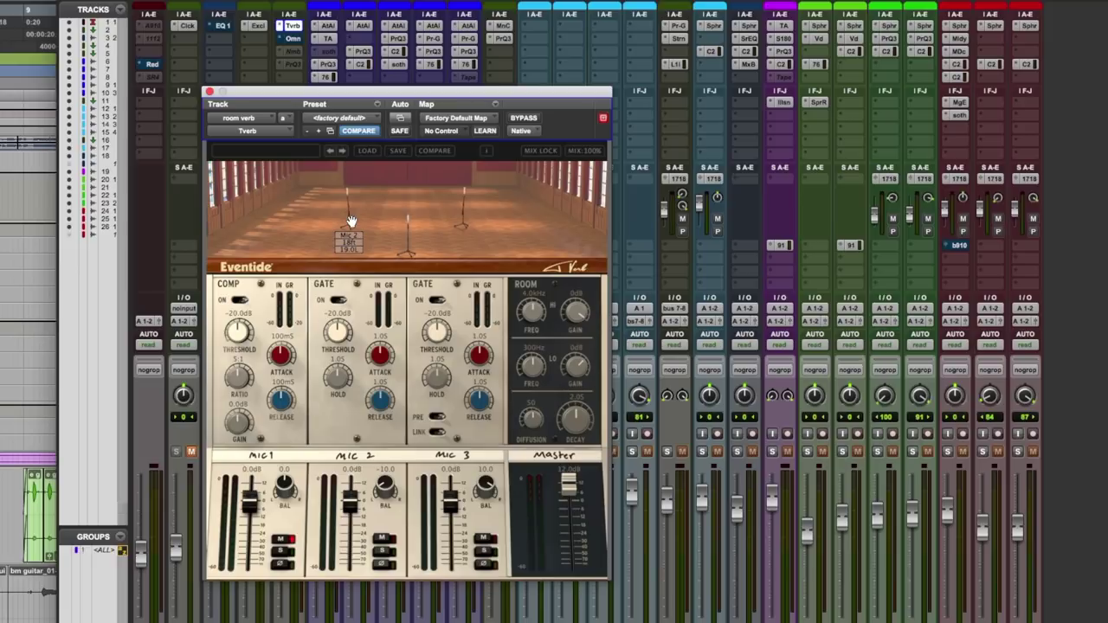
# Step: Enable the room aux's Omnipressor, reset its Function, and raise Function to about 1.9
pyautogui.click(292, 39)
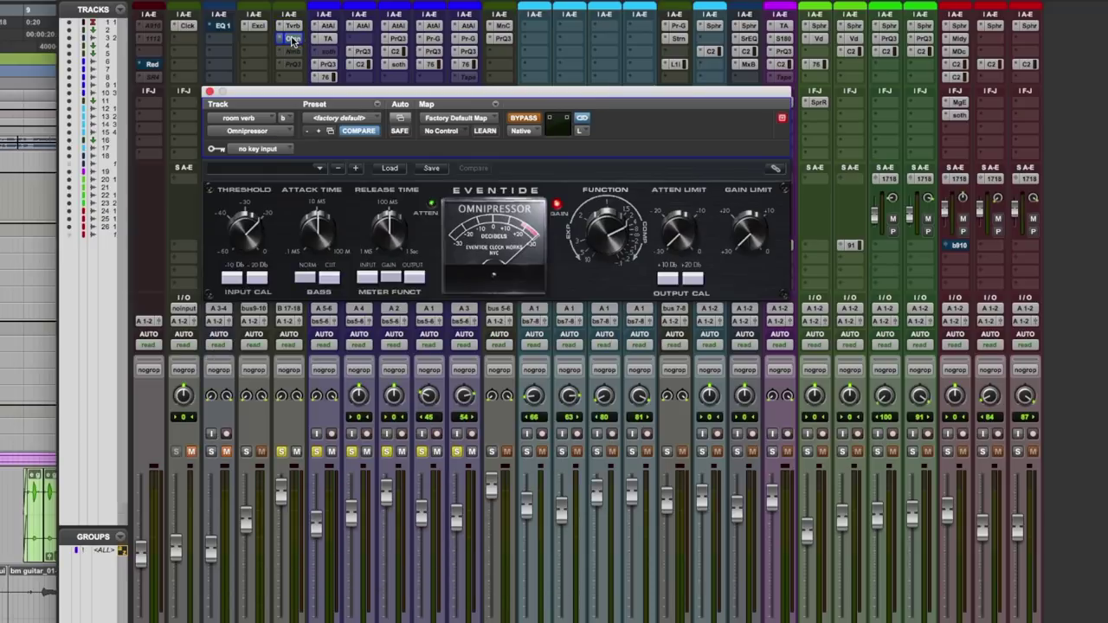
pyautogui.click(528, 118)
pyautogui.keyDown('alt'); pyautogui.click(603, 234); pyautogui.keyUp('alt')
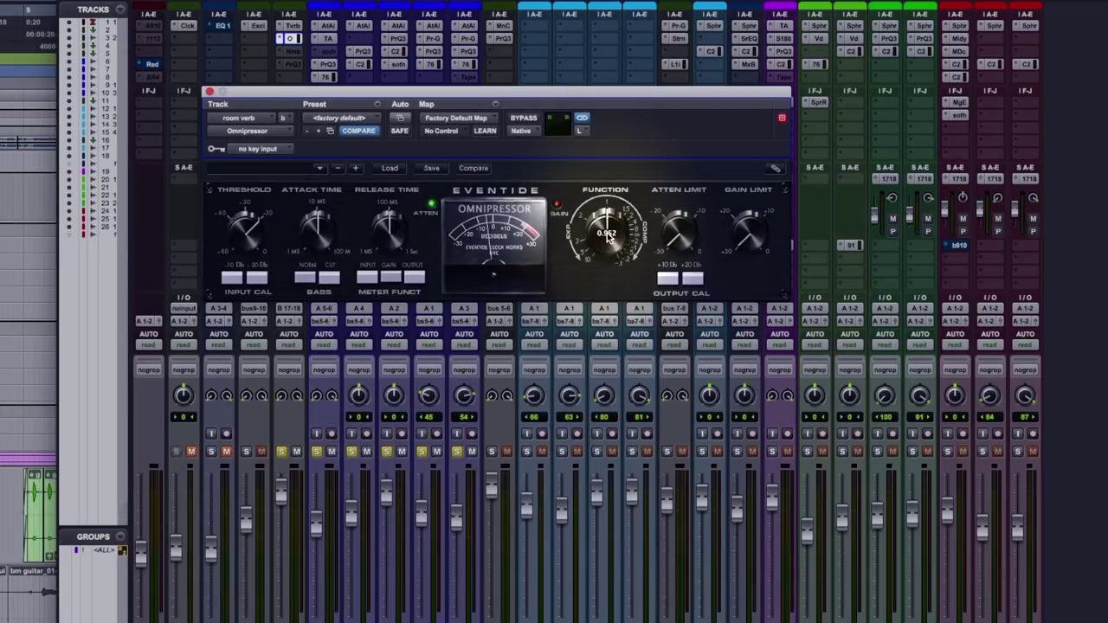
pyautogui.moveTo(606, 233); pyautogui.dragTo(611, 209)
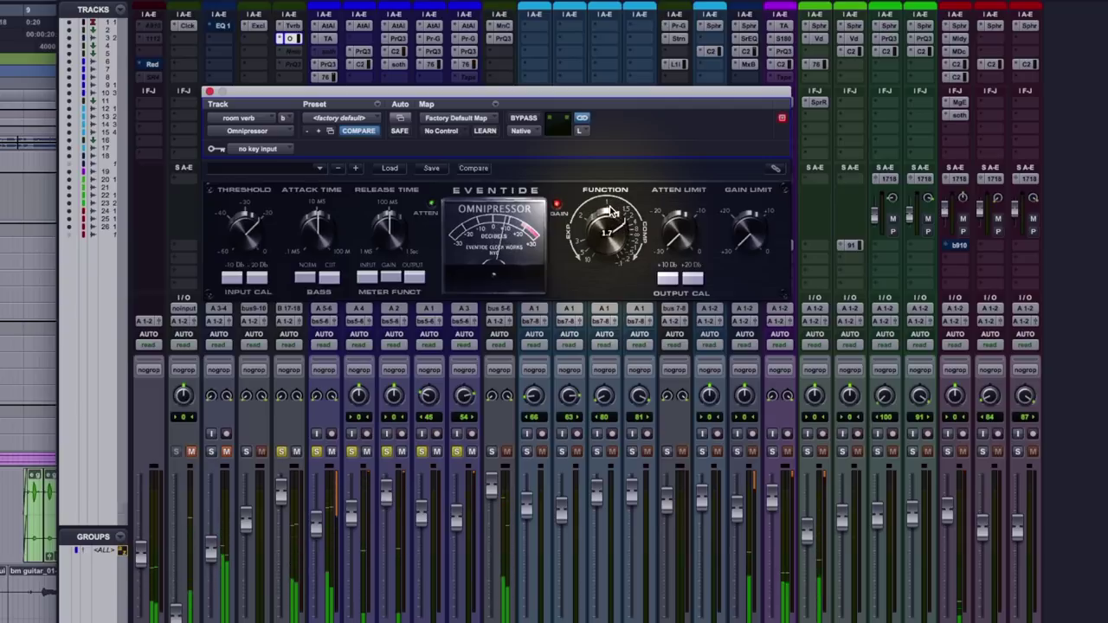
pyautogui.moveTo(611, 209); pyautogui.dragTo(595, 219)
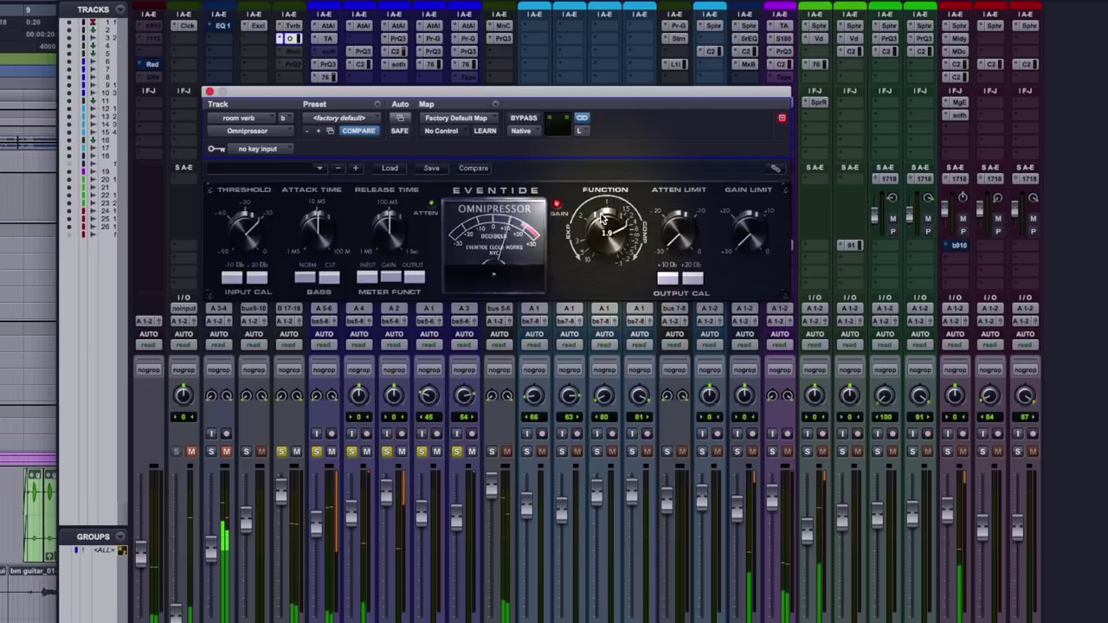
# Step: In Tverb, cut the Room HI gain to about -3 dB and lengthen the decay to 2.65
pyautogui.click(293, 28)
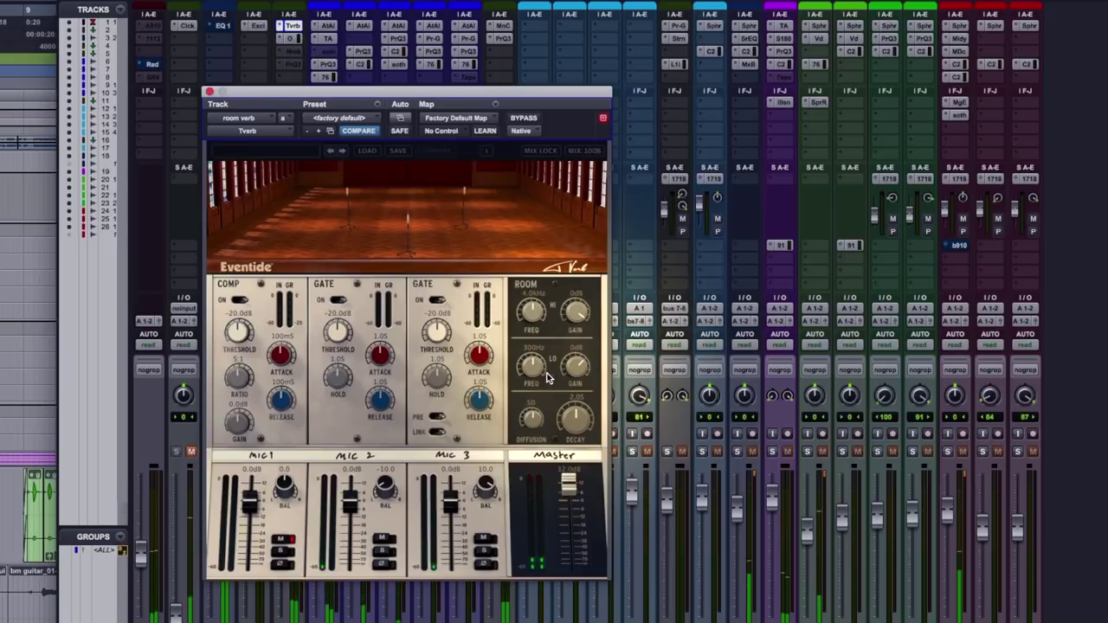
pyautogui.moveTo(570, 320); pyautogui.dragTo(568, 342)
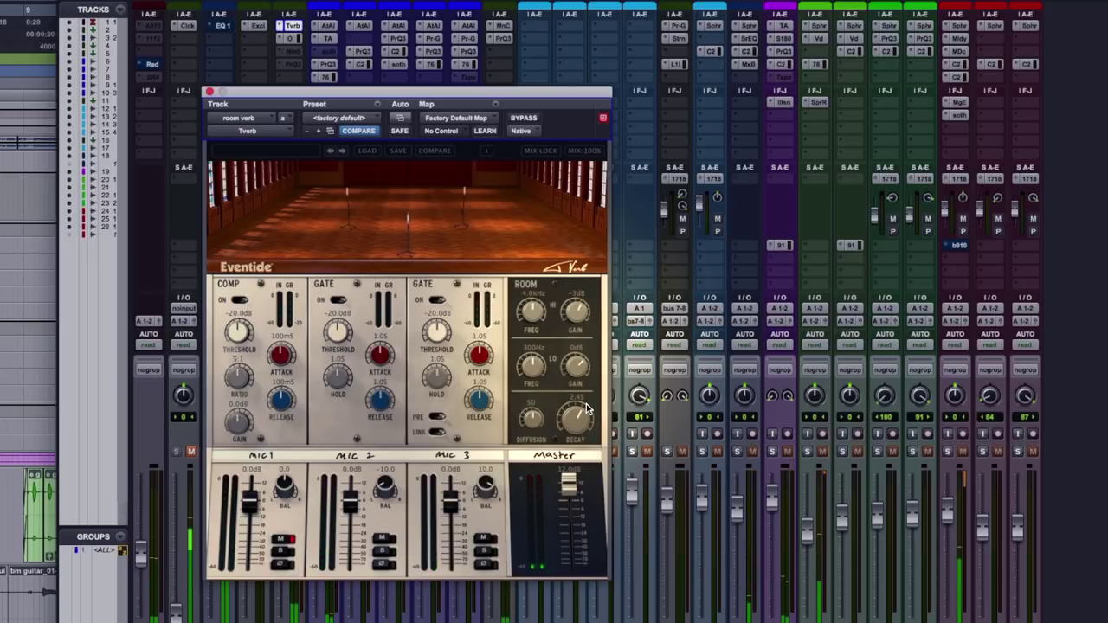
pyautogui.moveTo(587, 409); pyautogui.dragTo(587, 405)
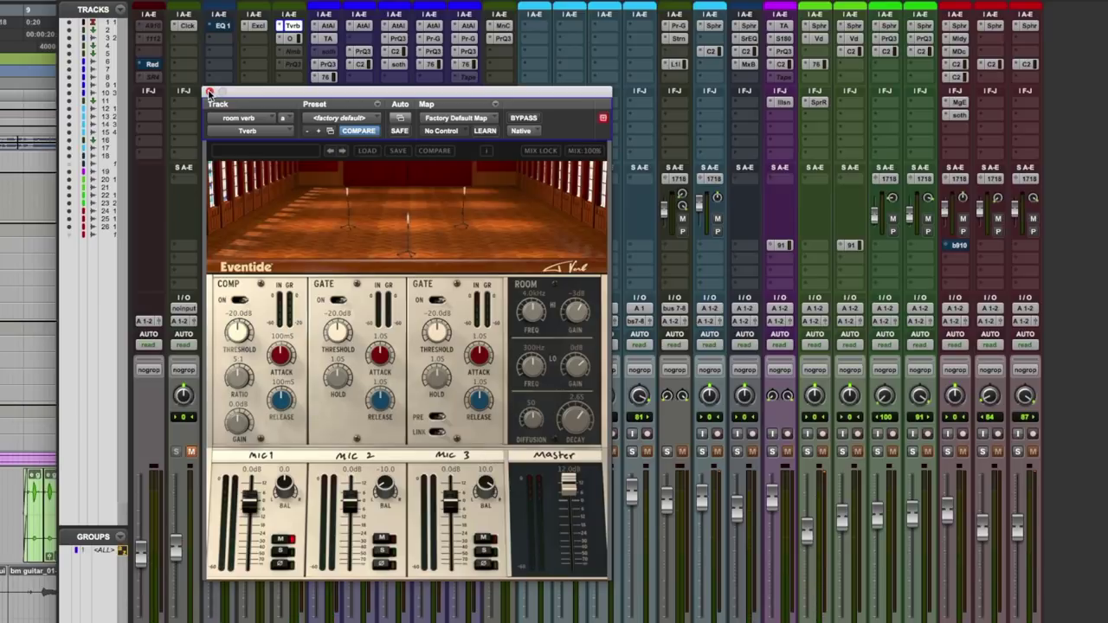
# Step: Close Tverb, start drum playback, set the Omnipressor Function to 1.7, then reopen Tverb
pyautogui.click(209, 92)
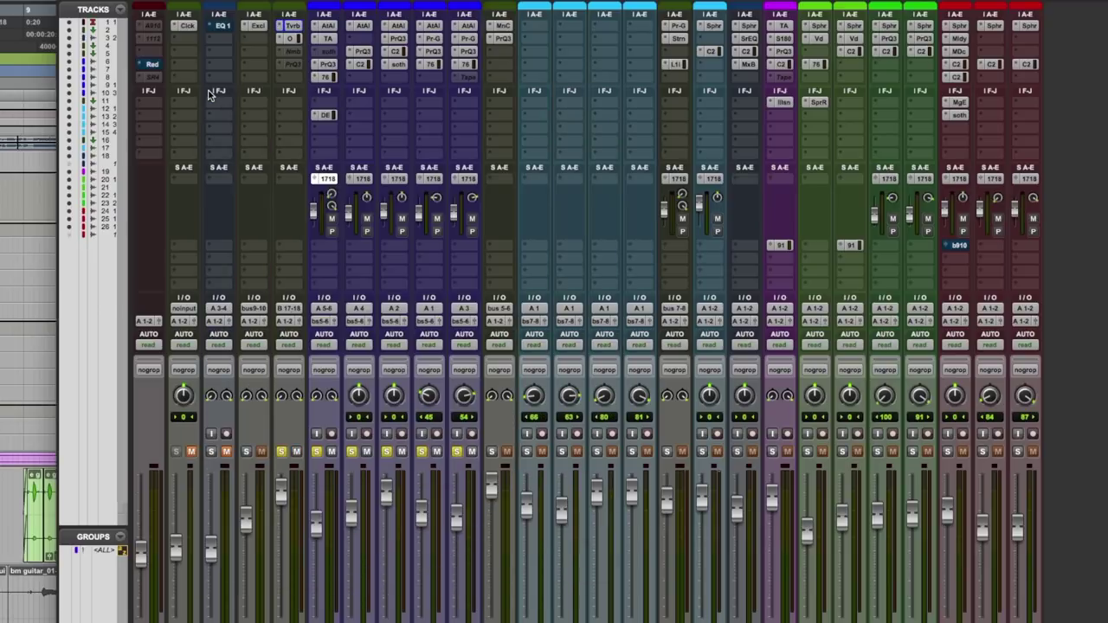
pyautogui.press('space')
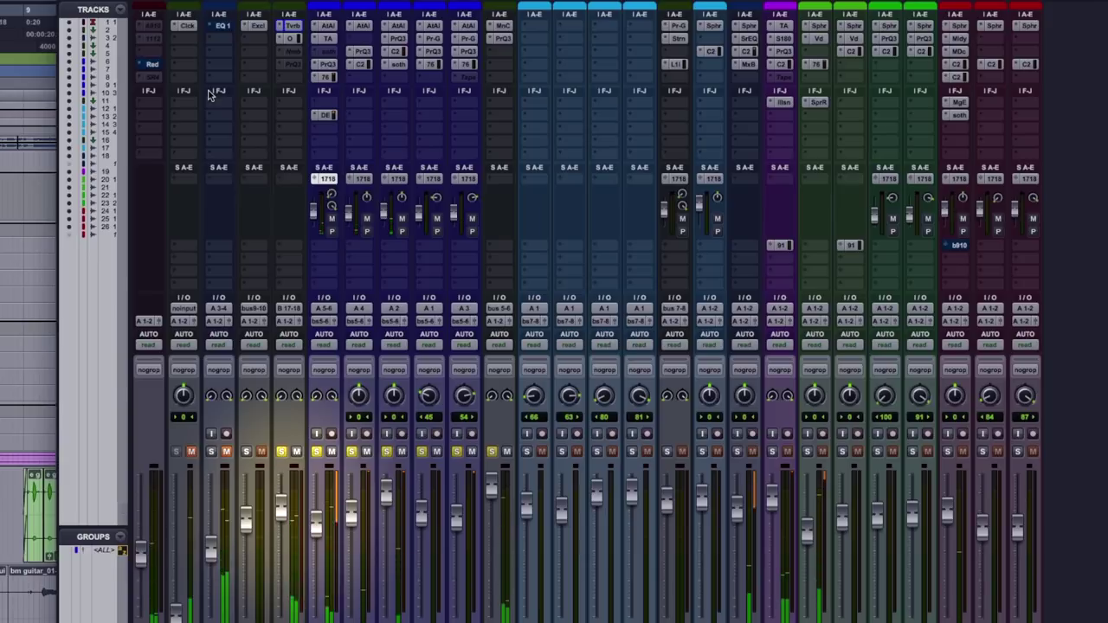
pyautogui.click(291, 39)
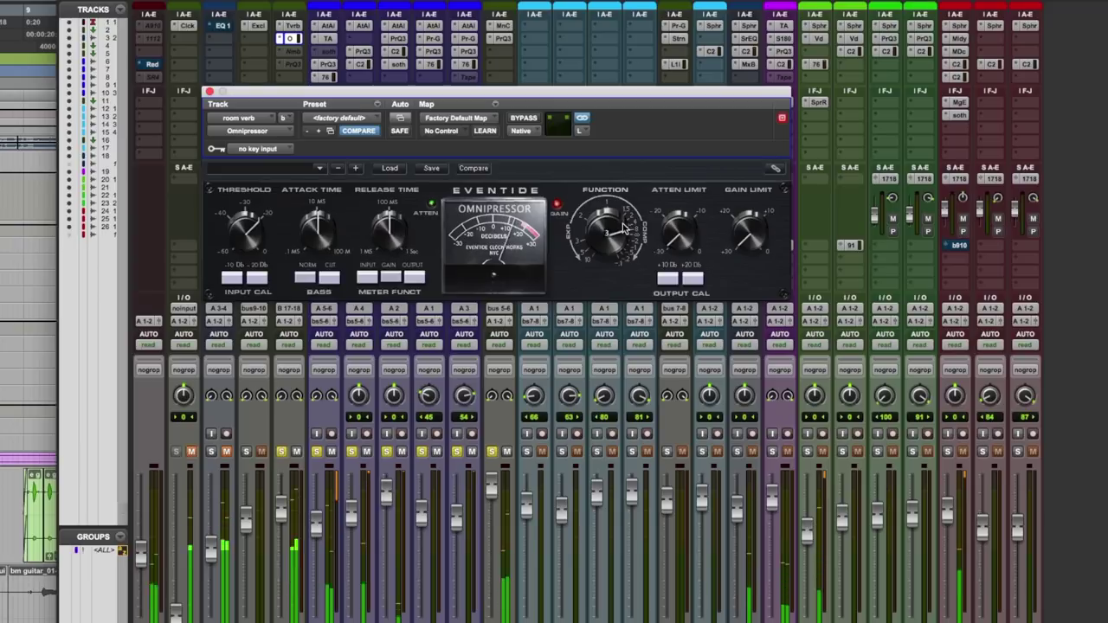
pyautogui.moveTo(625, 229); pyautogui.dragTo(620, 238)
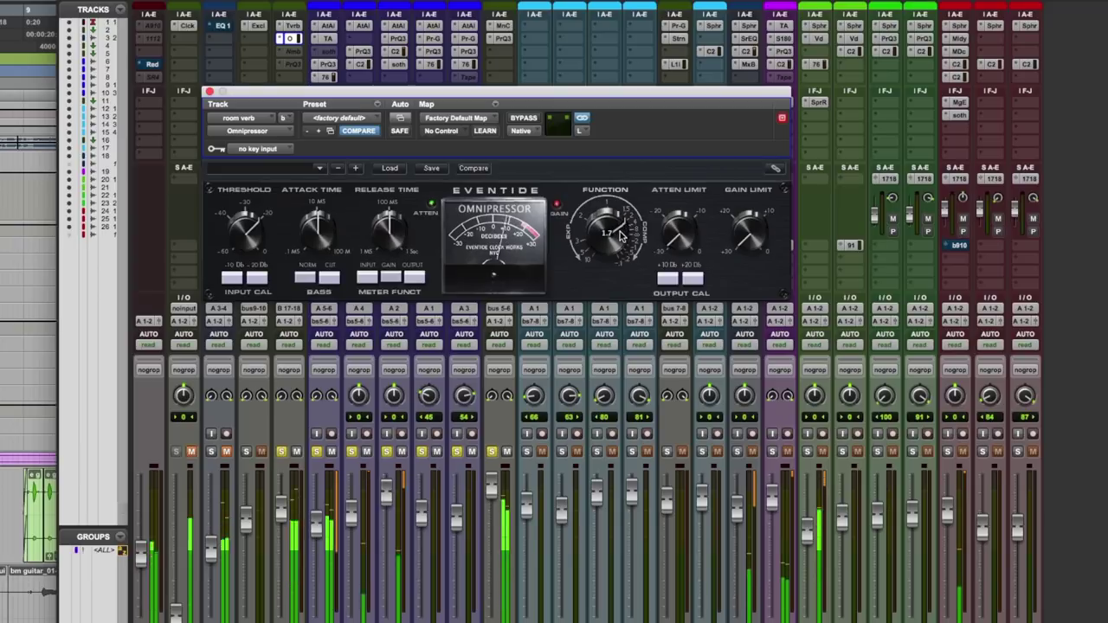
pyautogui.click(208, 92)
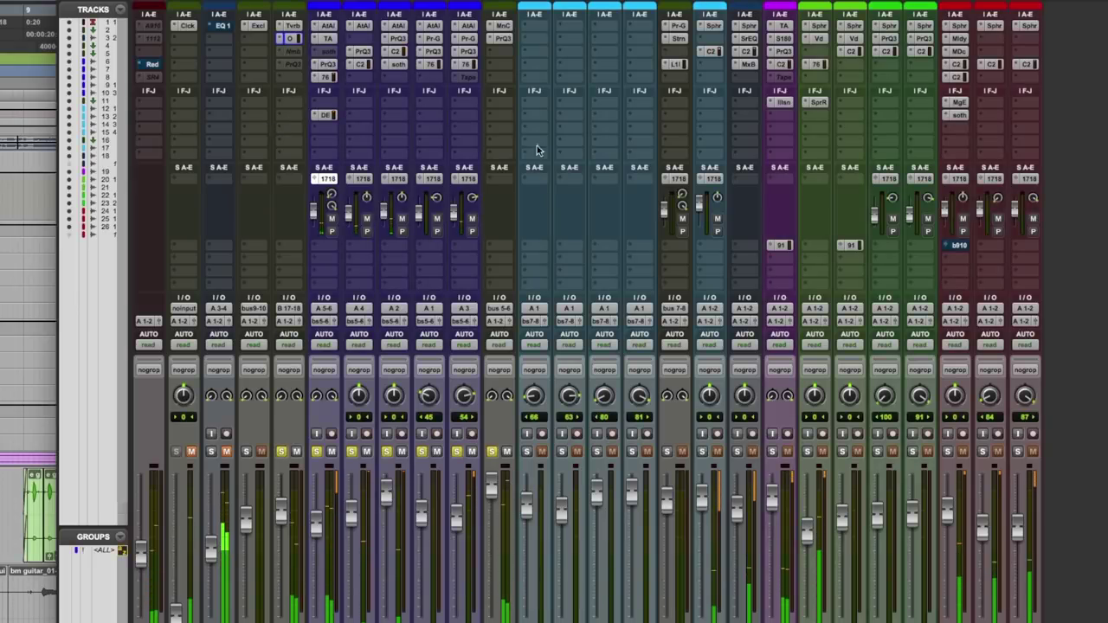
pyautogui.click(293, 25)
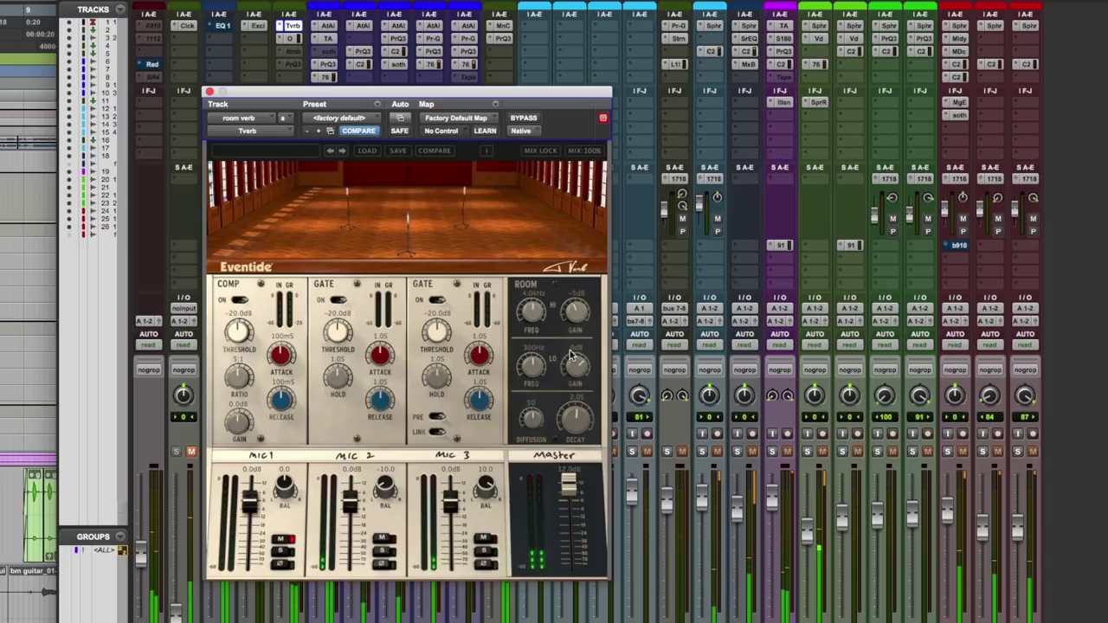
# Step: Close the Tverb plug-in window to return to the mixer
pyautogui.click(209, 91)
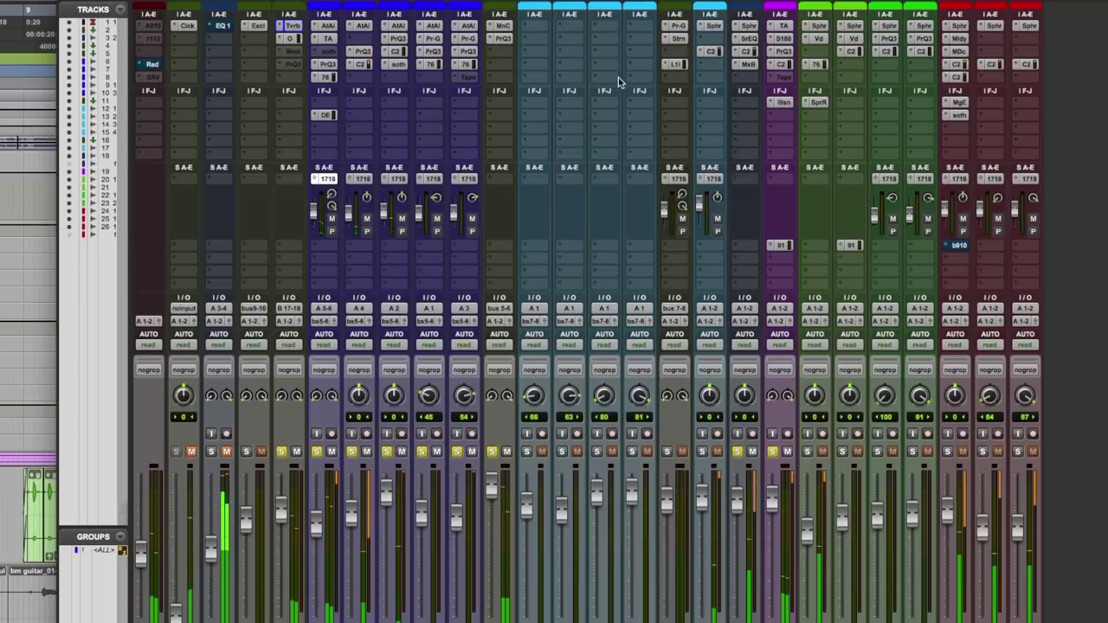
# Step: Reopen the Tverb plug-in window on the room verb aux
pyautogui.click(292, 27)
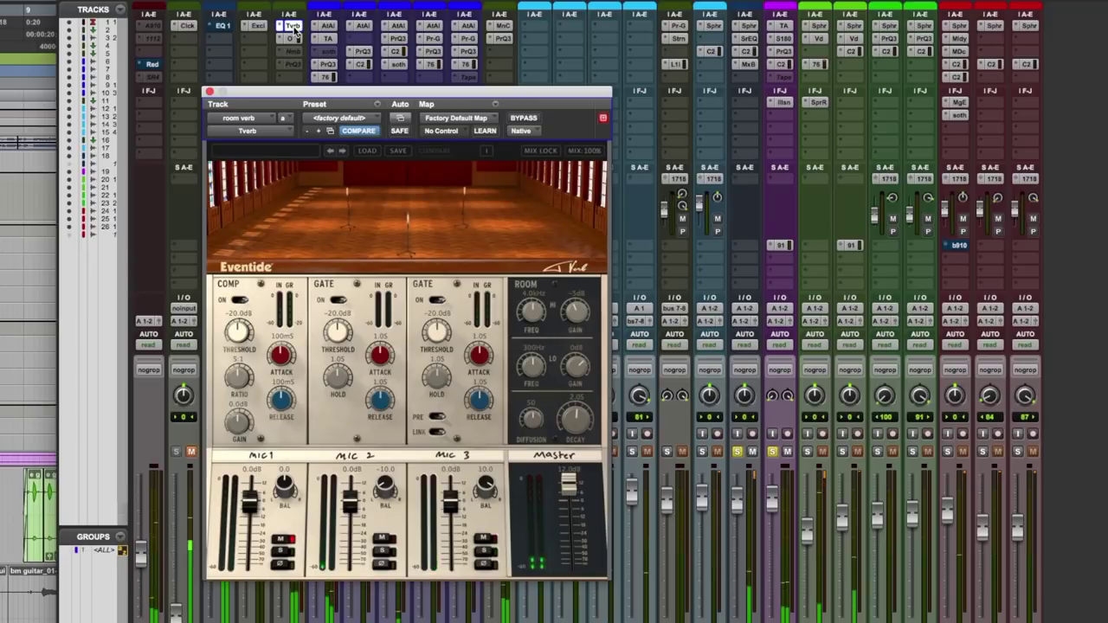